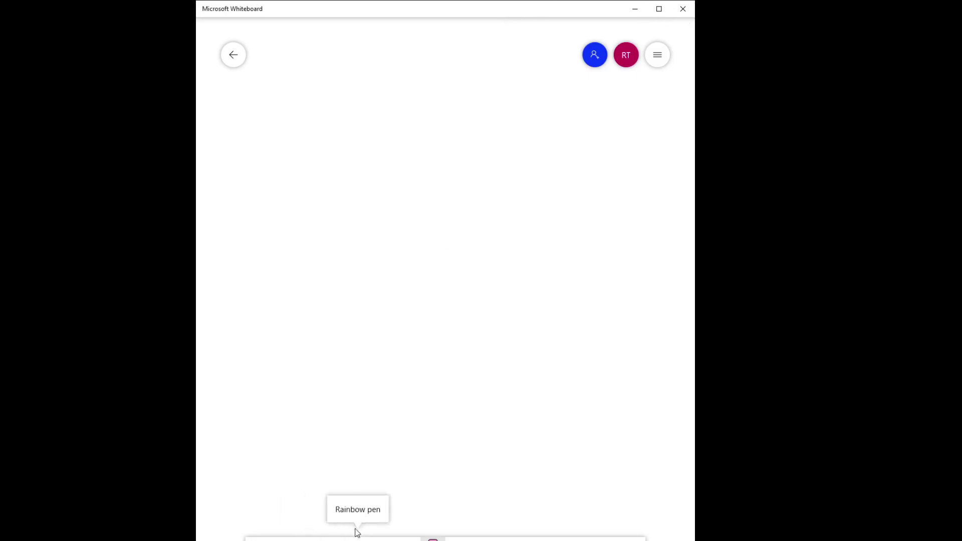
# - Draw a black diagonal line, labelling its lower-left end z = L and its upper-right end Z = 0
pyautogui.click(258, 539)
pyautogui.moveTo(341, 171); pyautogui.dragTo(476, 104)
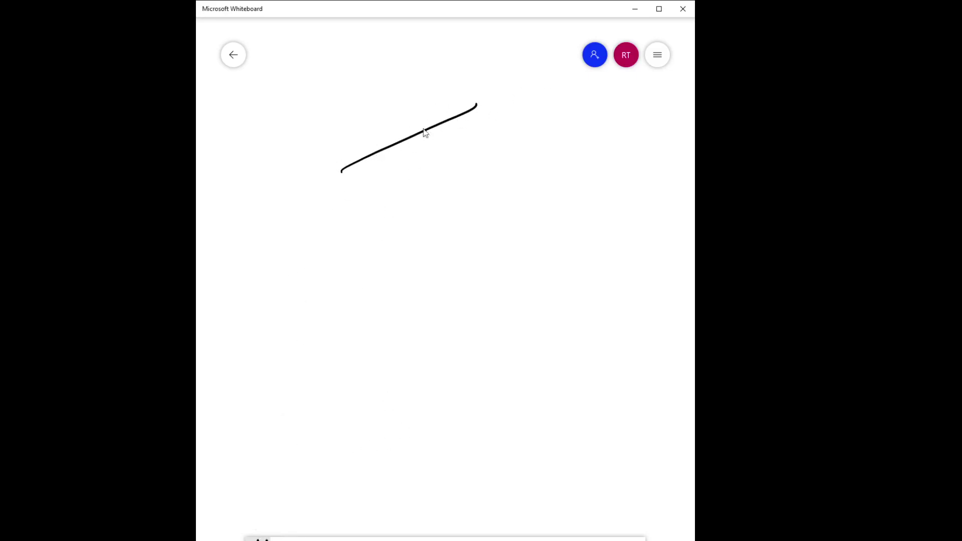
pyautogui.moveTo(321, 184); pyautogui.dragTo(334, 197)
pyautogui.moveTo(340, 186); pyautogui.dragTo(347, 186)
pyautogui.moveTo(474, 121); pyautogui.dragTo(505, 133)
pyautogui.moveTo(523, 128); pyautogui.dragTo(526, 124)
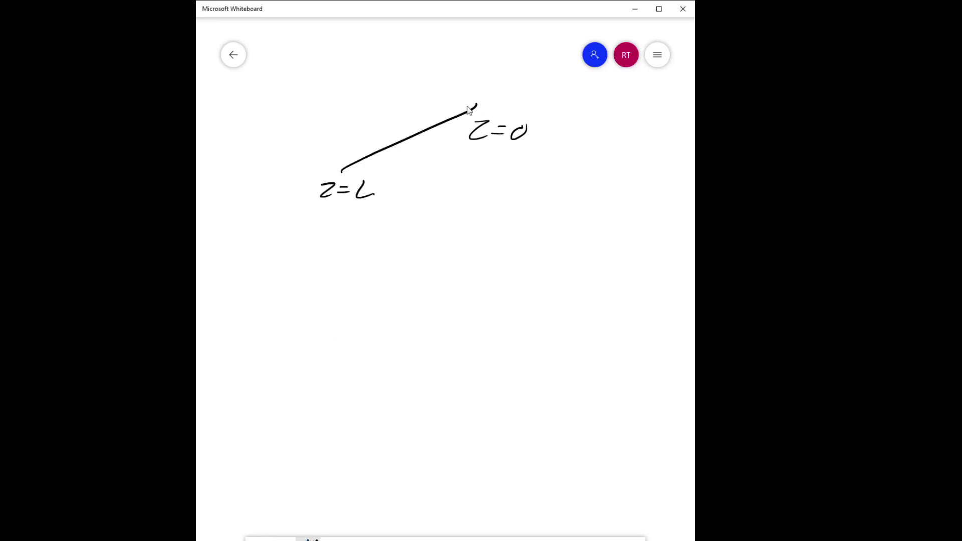
# - Outline a blue layer just above the sloped line and hatch it along its length
pyautogui.moveTo(337, 151)
pyautogui.mouseDown()
pyautogui.moveTo(345, 162)
pyautogui.moveTo(464, 95)
pyautogui.moveTo(465, 110)
pyautogui.moveTo(353, 148)
pyautogui.mouseUp()
pyautogui.moveTo(353, 158); pyautogui.dragTo(373, 137)
pyautogui.moveTo(372, 150); pyautogui.dragTo(392, 129)
pyautogui.moveTo(400, 141)
pyautogui.mouseDown()
pyautogui.moveTo(413, 117)
pyautogui.moveTo(426, 116)
pyautogui.mouseUp()
pyautogui.moveTo(434, 124); pyautogui.dragTo(451, 105)
pyautogui.moveTo(455, 116); pyautogui.dragTo(464, 99)
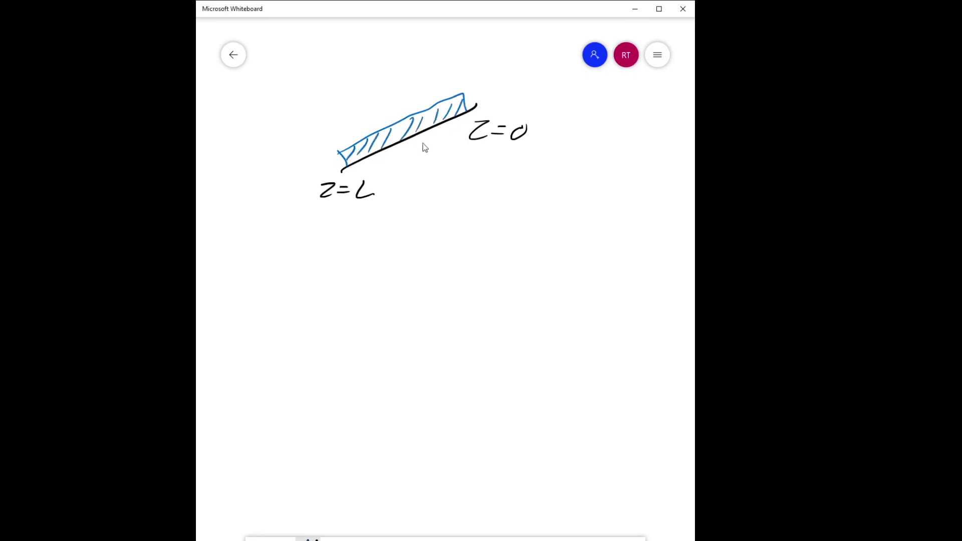
# - Draw a red side line at the layer's left end and label it Y
pyautogui.click(282, 538)
pyautogui.moveTo(339, 150); pyautogui.dragTo(367, 102)
pyautogui.moveTo(314, 127)
pyautogui.mouseDown()
pyautogui.moveTo(321, 136)
pyautogui.moveTo(307, 150)
pyautogui.mouseUp()
# - Add the upper layer's blue top boundary, erasing the misdrawn first attempt and redrawing it
pyautogui.click(308, 538)
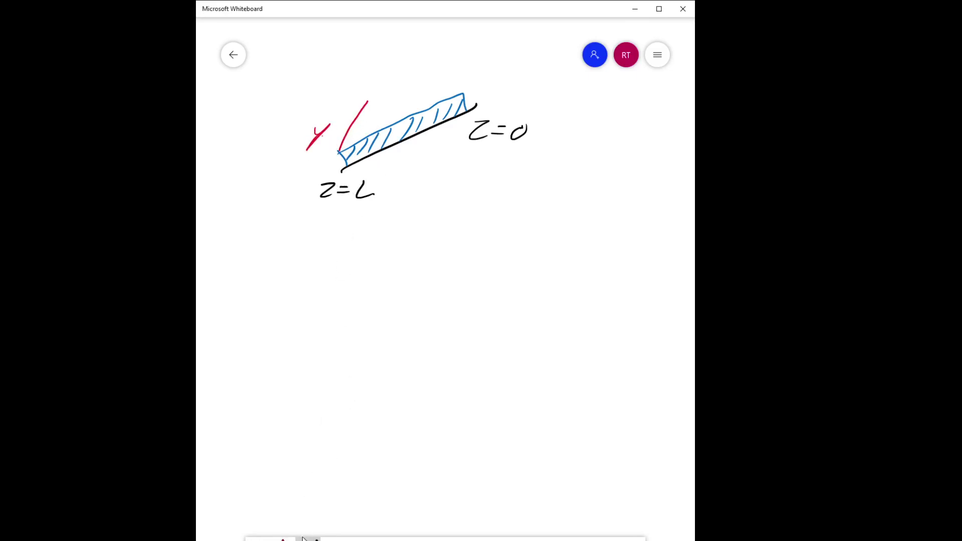
pyautogui.moveTo(364, 102); pyautogui.dragTo(462, 86)
pyautogui.click(434, 534)
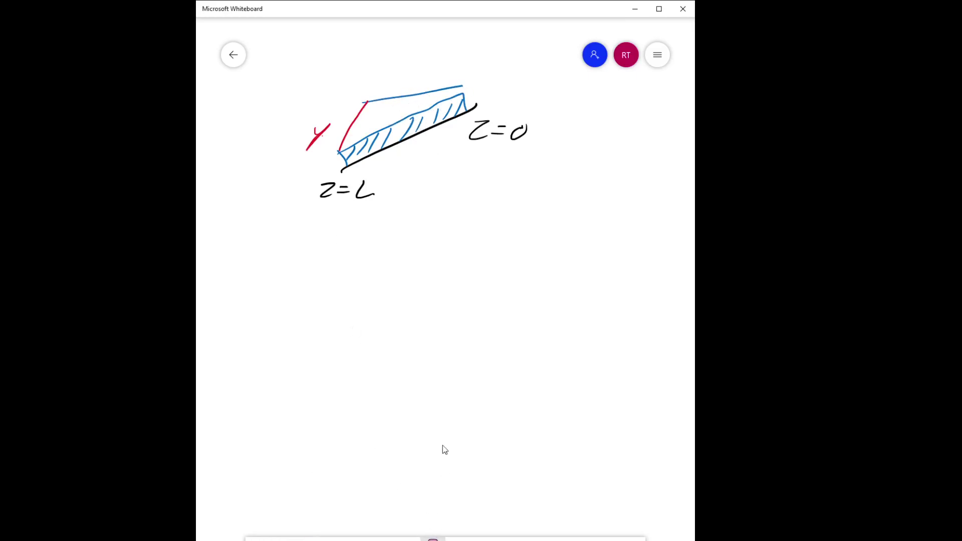
pyautogui.moveTo(381, 107)
pyautogui.mouseDown()
pyautogui.moveTo(369, 101)
pyautogui.moveTo(457, 94)
pyautogui.moveTo(468, 84)
pyautogui.mouseUp()
pyautogui.click(307, 536)
pyautogui.moveTo(378, 95); pyautogui.dragTo(474, 77)
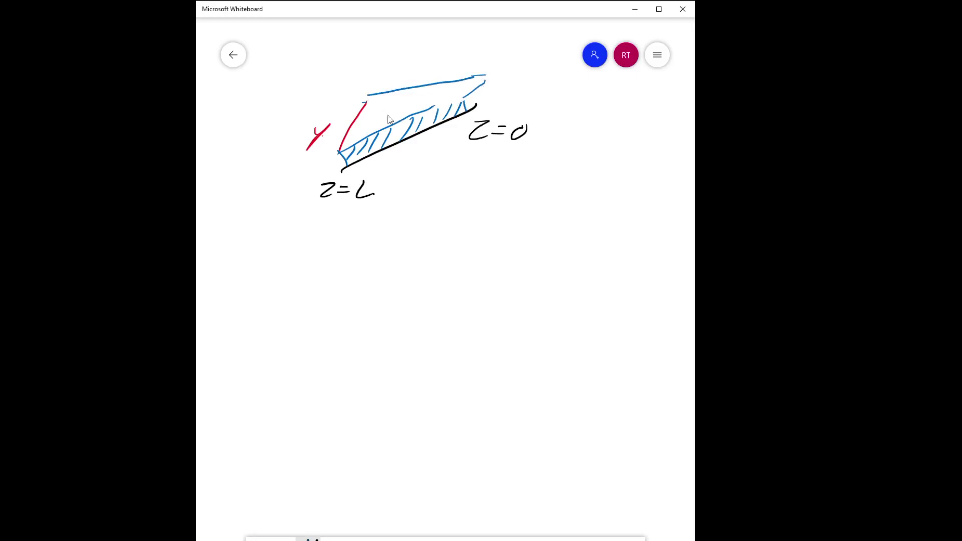
# - Hatch the upper blue layer and add a long blue line along the band
pyautogui.moveTo(350, 139); pyautogui.dragTo(394, 101)
pyautogui.moveTo(381, 128); pyautogui.dragTo(425, 90)
pyautogui.moveTo(420, 109); pyautogui.dragTo(450, 91)
pyautogui.moveTo(440, 105); pyautogui.dragTo(496, 81)
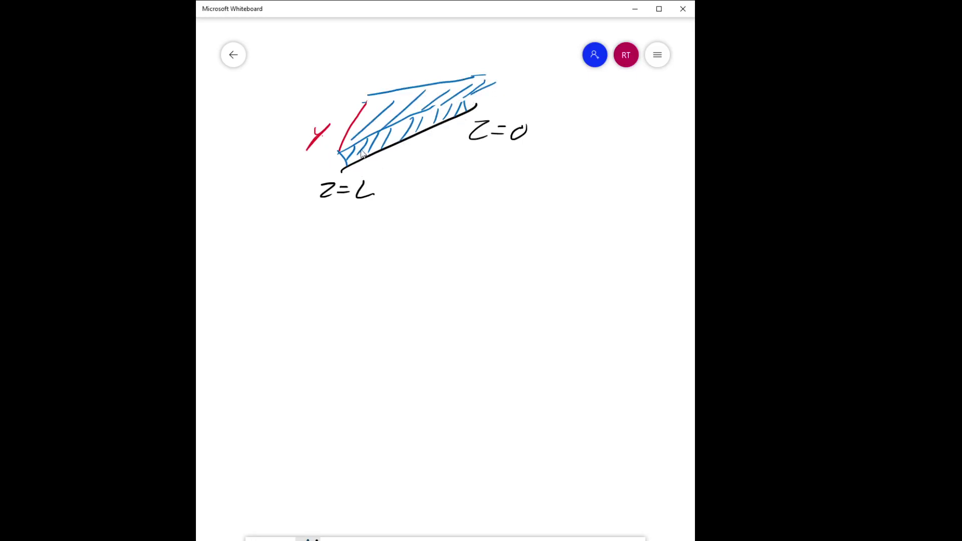
pyautogui.moveTo(350, 163); pyautogui.dragTo(331, 174)
pyautogui.moveTo(341, 159); pyautogui.dragTo(468, 101)
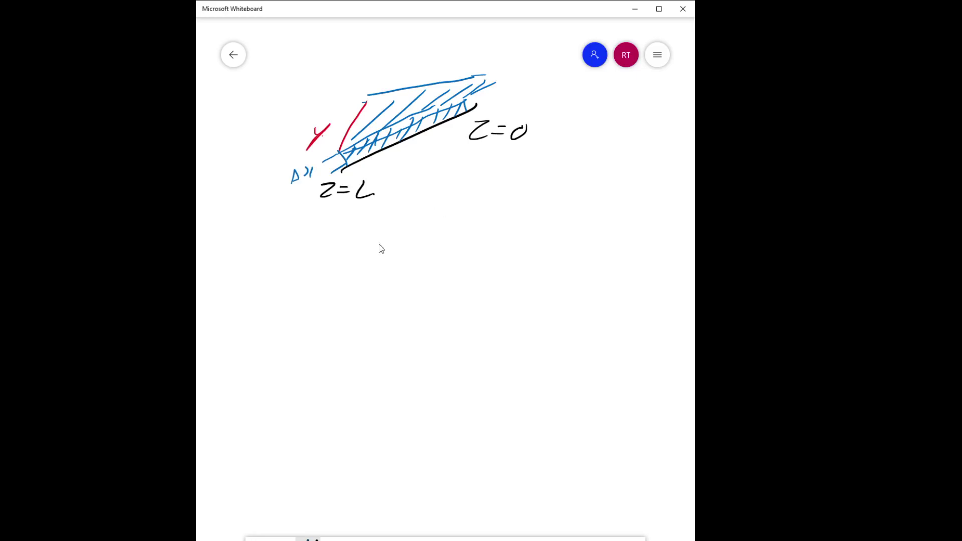
# - Write V(z) = V₂(x) in black ink below the sketch
pyautogui.click(258, 539)
pyautogui.moveTo(250, 234)
pyautogui.mouseDown()
pyautogui.moveTo(273, 232)
pyautogui.moveTo(275, 268)
pyautogui.mouseUp()
pyautogui.moveTo(291, 243); pyautogui.dragTo(318, 261)
pyautogui.moveTo(345, 239)
pyautogui.mouseDown()
pyautogui.moveTo(368, 240)
pyautogui.moveTo(370, 249)
pyautogui.mouseUp()
pyautogui.moveTo(418, 224); pyautogui.dragTo(436, 224)
pyautogui.moveTo(429, 238)
pyautogui.mouseDown()
pyautogui.moveTo(432, 249)
pyautogui.moveTo(443, 247)
pyautogui.mouseUp()
pyautogui.moveTo(470, 224); pyautogui.dragTo(458, 246)
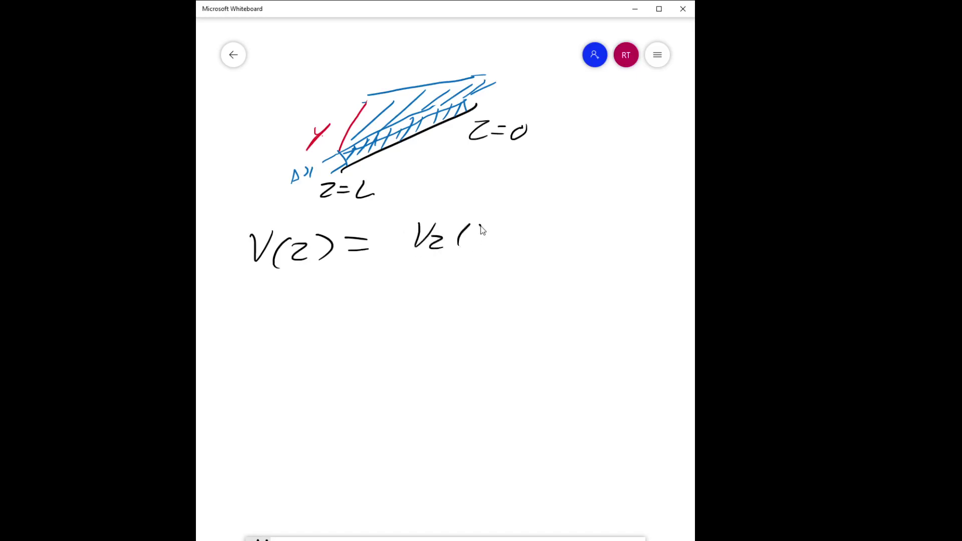
pyautogui.moveTo(506, 225); pyautogui.dragTo(509, 242)
# - Write Vₓ = Vᵧ = 0 to the right of the V(z) expression
pyautogui.moveTo(552, 216)
pyautogui.mouseDown()
pyautogui.moveTo(552, 242)
pyautogui.moveTo(570, 240)
pyautogui.mouseUp()
pyautogui.moveTo(580, 229)
pyautogui.mouseDown()
pyautogui.moveTo(579, 245)
pyautogui.moveTo(604, 229)
pyautogui.moveTo(606, 243)
pyautogui.moveTo(636, 244)
pyautogui.mouseUp()
pyautogui.moveTo(653, 229)
pyautogui.mouseDown()
pyautogui.moveTo(662, 231)
pyautogui.moveTo(653, 236)
pyautogui.mouseUp()
pyautogui.moveTo(671, 226); pyautogui.dragTo(667, 227)
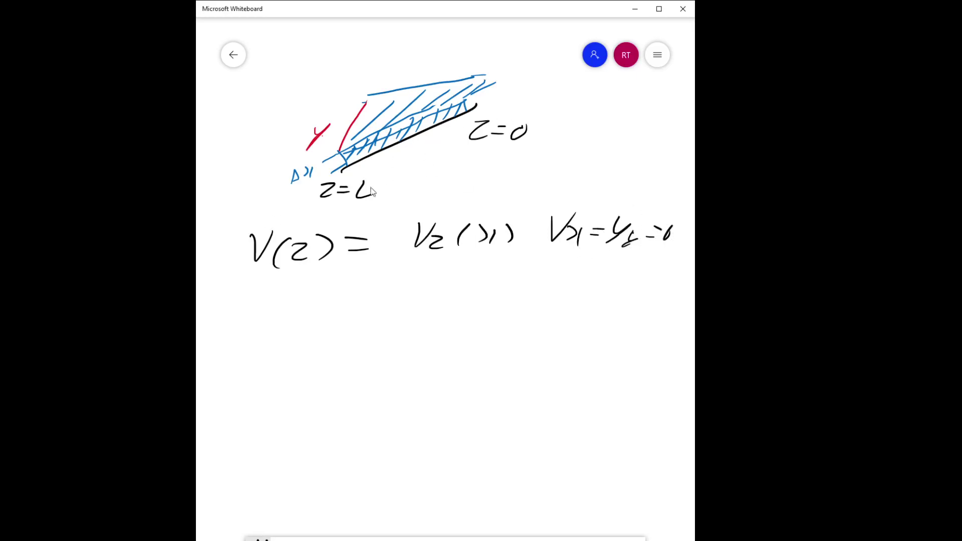
# - Draw a red line at the Z=0 end marking angle β
pyautogui.click(283, 539)
pyautogui.moveTo(469, 108); pyautogui.dragTo(446, 189)
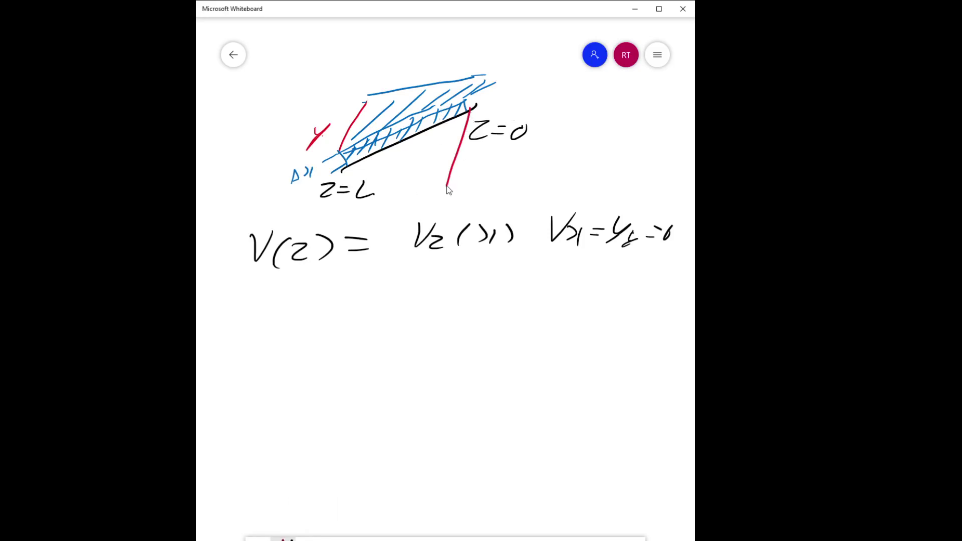
pyautogui.moveTo(441, 124); pyautogui.dragTo(460, 139)
pyautogui.moveTo(422, 165); pyautogui.dragTo(427, 159)
pyautogui.click(259, 538)
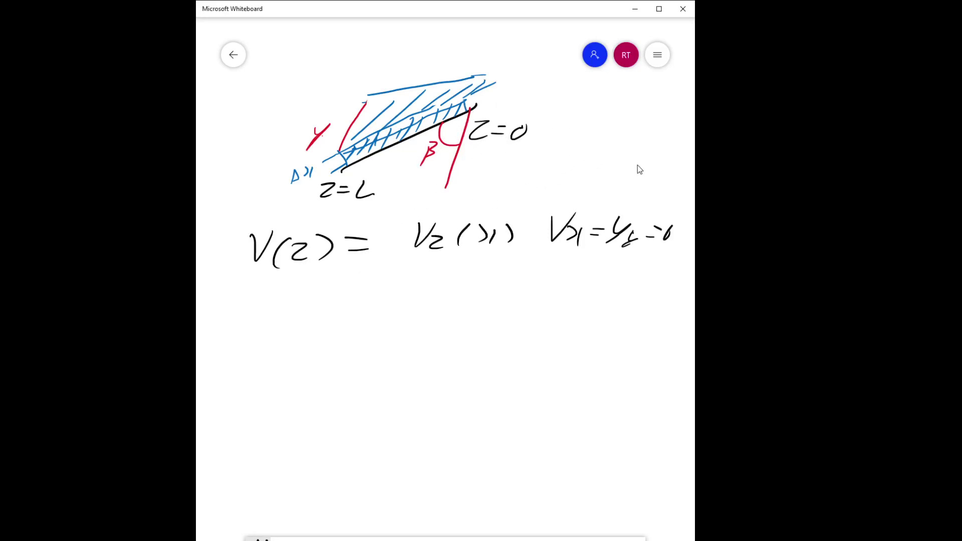
# - Sketch a small rectangle beside the diagram and label it Δx and w = y
pyautogui.moveTo(549, 176)
pyautogui.mouseDown()
pyautogui.moveTo(613, 160)
pyautogui.moveTo(611, 173)
pyautogui.moveTo(551, 173)
pyautogui.mouseUp()
pyautogui.moveTo(469, 101)
pyautogui.mouseDown()
pyautogui.moveTo(492, 77)
pyautogui.moveTo(497, 85)
pyautogui.moveTo(467, 95)
pyautogui.mouseUp()
pyautogui.moveTo(621, 169); pyautogui.dragTo(633, 158)
pyautogui.moveTo(647, 159); pyautogui.dragTo(652, 167)
pyautogui.moveTo(589, 184); pyautogui.dragTo(594, 191)
pyautogui.moveTo(604, 185)
pyautogui.mouseDown()
pyautogui.moveTo(581, 199)
pyautogui.moveTo(596, 191)
pyautogui.moveTo(569, 183)
pyautogui.mouseUp()
pyautogui.moveTo(555, 188)
pyautogui.mouseDown()
pyautogui.moveTo(536, 185)
pyautogui.moveTo(550, 190)
pyautogui.mouseUp()
# - Write the flux term +Δx w φzz|z=0 and begin the next line Δx w below it
pyautogui.moveTo(300, 337)
pyautogui.mouseDown()
pyautogui.moveTo(312, 322)
pyautogui.moveTo(331, 337)
pyautogui.moveTo(369, 320)
pyautogui.moveTo(386, 331)
pyautogui.moveTo(379, 334)
pyautogui.mouseUp()
pyautogui.moveTo(416, 310)
pyautogui.mouseDown()
pyautogui.moveTo(404, 331)
pyautogui.moveTo(419, 317)
pyautogui.mouseUp()
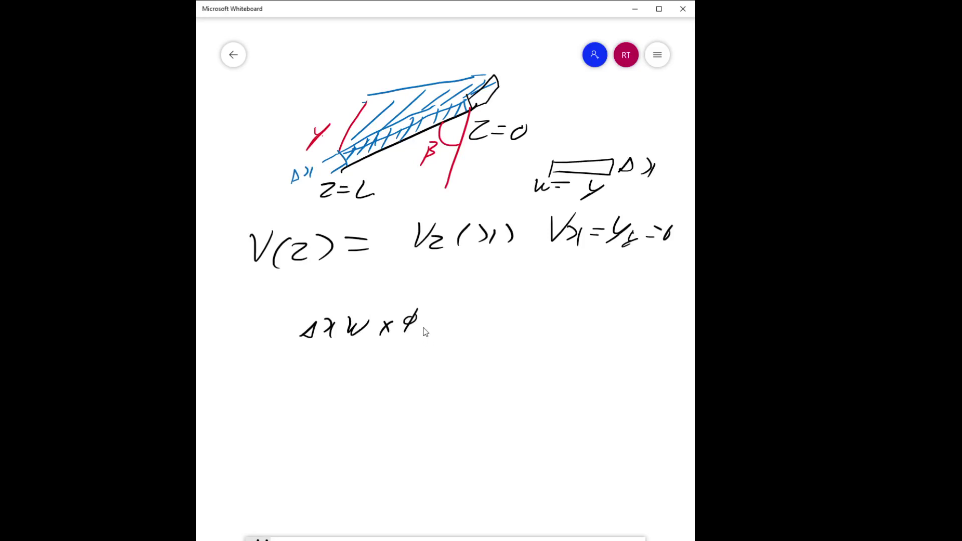
pyautogui.moveTo(421, 327); pyautogui.dragTo(428, 334)
pyautogui.moveTo(450, 314)
pyautogui.mouseDown()
pyautogui.moveTo(466, 334)
pyautogui.moveTo(488, 333)
pyautogui.mouseUp()
pyautogui.moveTo(282, 328); pyautogui.dragTo(299, 327)
pyautogui.moveTo(290, 322); pyautogui.dragTo(283, 344)
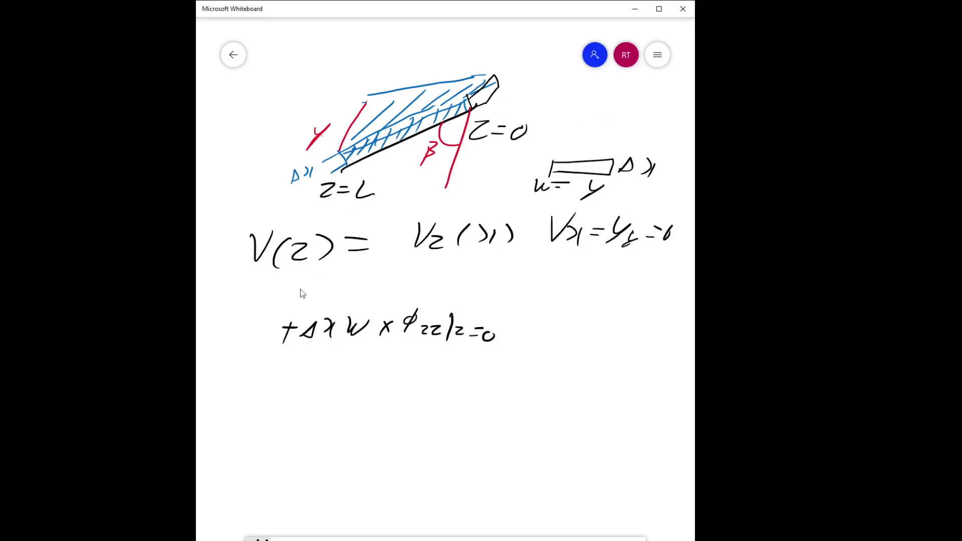
pyautogui.moveTo(316, 361)
pyautogui.mouseDown()
pyautogui.moveTo(307, 379)
pyautogui.moveTo(321, 377)
pyautogui.mouseUp()
pyautogui.moveTo(321, 366); pyautogui.dragTo(325, 378)
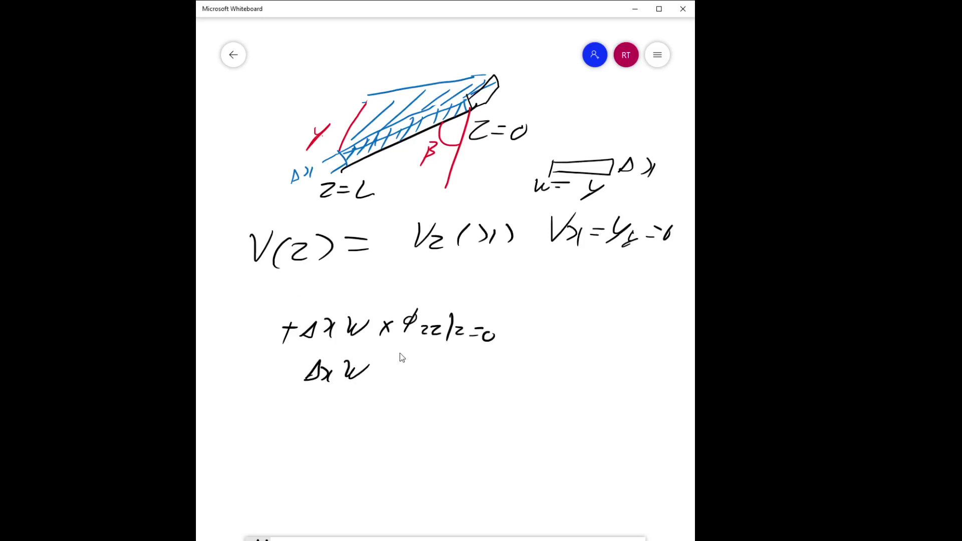
# - Erase the stray x in the first term and complete the second term −Δx w φzz|z=L
pyautogui.click(412, 538)
pyautogui.moveTo(381, 320); pyautogui.dragTo(388, 330)
pyautogui.click(260, 537)
pyautogui.moveTo(399, 355)
pyautogui.mouseDown()
pyautogui.moveTo(380, 376)
pyautogui.moveTo(394, 369)
pyautogui.moveTo(407, 383)
pyautogui.moveTo(463, 379)
pyautogui.mouseUp()
pyautogui.moveTo(454, 385); pyautogui.dragTo(465, 384)
pyautogui.moveTo(482, 374)
pyautogui.mouseDown()
pyautogui.moveTo(474, 381)
pyautogui.moveTo(484, 386)
pyautogui.mouseUp()
pyautogui.moveTo(270, 372); pyautogui.dragTo(289, 369)
# - Mark the start of a third term and draw a second rectangle at upper right
pyautogui.moveTo(279, 437); pyautogui.dragTo(296, 433)
pyautogui.moveTo(285, 435); pyautogui.dragTo(284, 445)
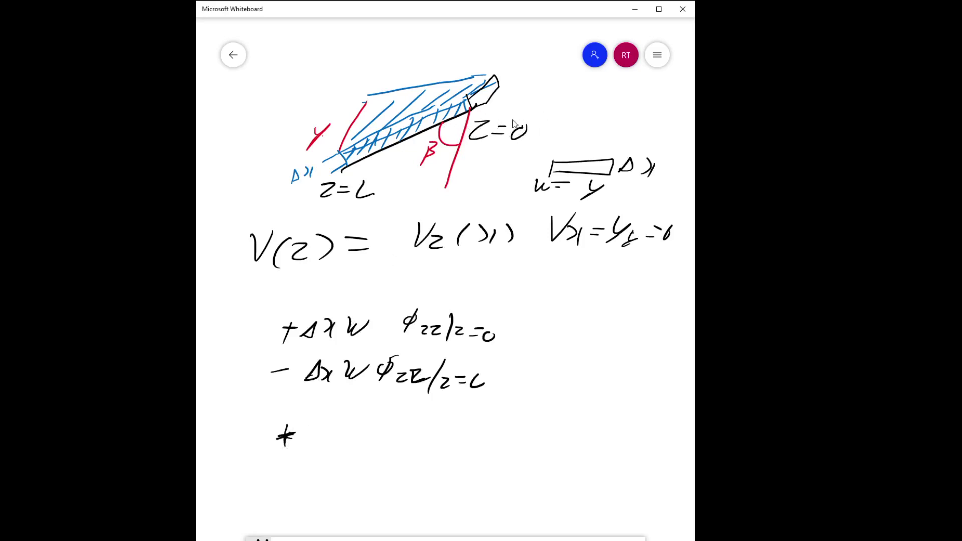
pyautogui.moveTo(560, 106)
pyautogui.mouseDown()
pyautogui.moveTo(622, 110)
pyautogui.moveTo(566, 88)
pyautogui.moveTo(553, 108)
pyautogui.mouseUp()
# - Label the upper-right rectangle z = w and add a z label beneath it
pyautogui.moveTo(532, 88); pyautogui.dragTo(548, 92)
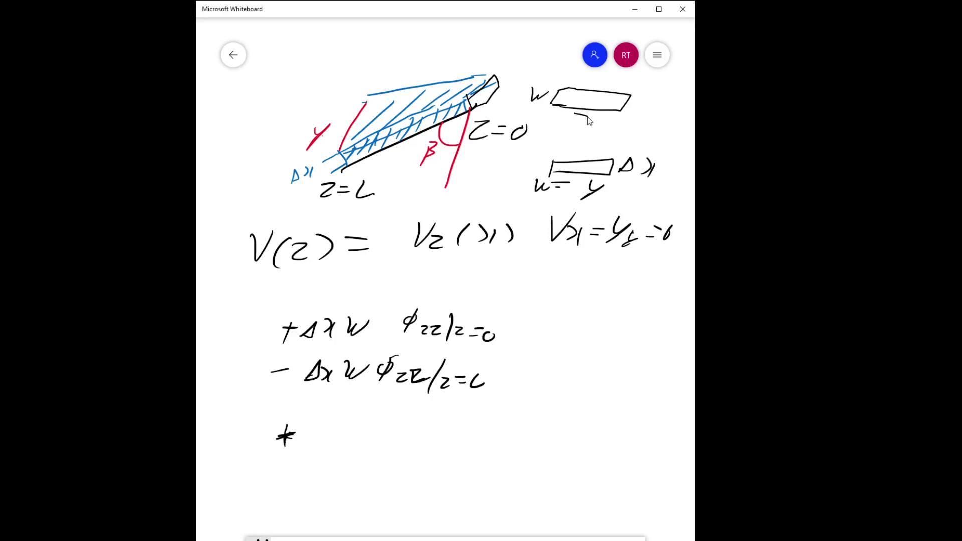
pyautogui.moveTo(592, 120); pyautogui.dragTo(606, 119)
pyautogui.moveTo(515, 96)
pyautogui.mouseDown()
pyautogui.moveTo(511, 107)
pyautogui.moveTo(526, 102)
pyautogui.mouseUp()
# - Write the terms +WL φzx|x and −WL φzx|x+Δx, then a plus starting the next line
pyautogui.moveTo(312, 414)
pyautogui.mouseDown()
pyautogui.moveTo(329, 434)
pyautogui.moveTo(336, 416)
pyautogui.mouseUp()
pyautogui.moveTo(342, 419)
pyautogui.mouseDown()
pyautogui.moveTo(345, 441)
pyautogui.moveTo(358, 434)
pyautogui.moveTo(372, 443)
pyautogui.mouseUp()
pyautogui.moveTo(379, 420)
pyautogui.mouseDown()
pyautogui.moveTo(417, 452)
pyautogui.moveTo(430, 447)
pyautogui.mouseUp()
pyautogui.moveTo(436, 436); pyautogui.dragTo(432, 448)
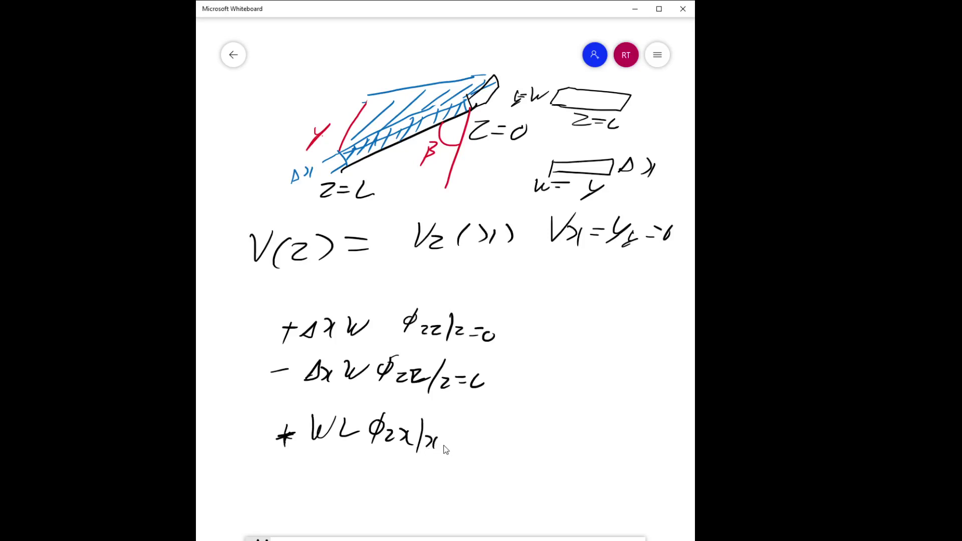
pyautogui.moveTo(332, 481)
pyautogui.mouseDown()
pyautogui.moveTo(352, 463)
pyautogui.moveTo(367, 478)
pyautogui.moveTo(436, 488)
pyautogui.mouseUp()
pyautogui.moveTo(449, 481); pyautogui.dragTo(484, 491)
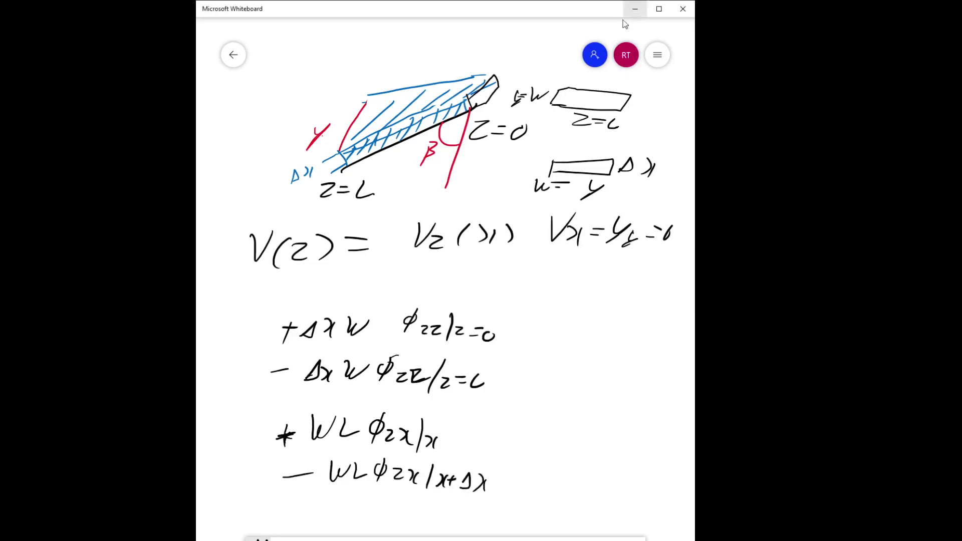
pyautogui.moveTo(283, 510); pyautogui.dragTo(297, 508)
pyautogui.moveTo(293, 501); pyautogui.dragTo(289, 519)
# - Handwrite two rate-in minus rate-out balance lines across the top of the board
pyautogui.moveTo(286, 40); pyautogui.dragTo(282, 61)
pyautogui.moveTo(285, 43)
pyautogui.mouseDown()
pyautogui.moveTo(298, 59)
pyautogui.moveTo(359, 46)
pyautogui.mouseUp()
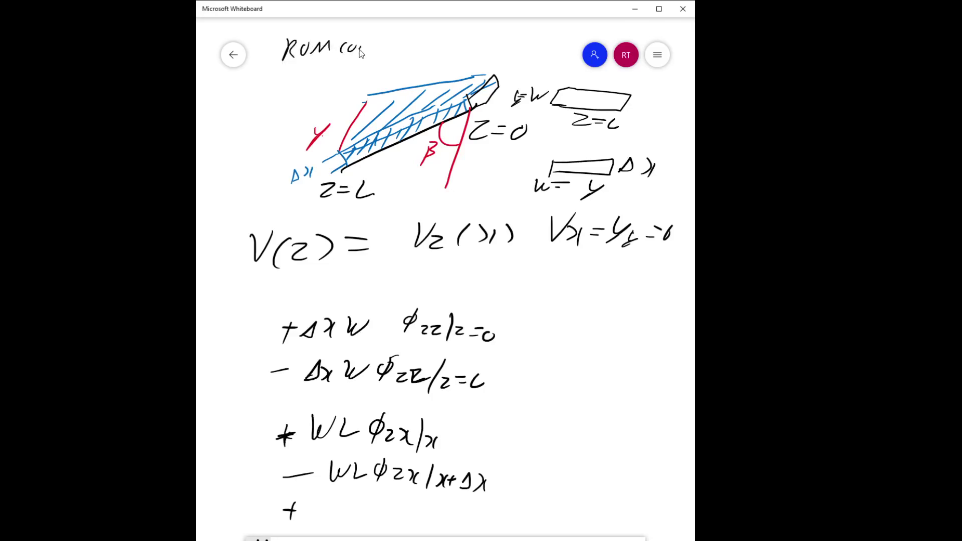
pyautogui.moveTo(440, 35)
pyautogui.mouseDown()
pyautogui.moveTo(459, 53)
pyautogui.moveTo(495, 51)
pyautogui.mouseUp()
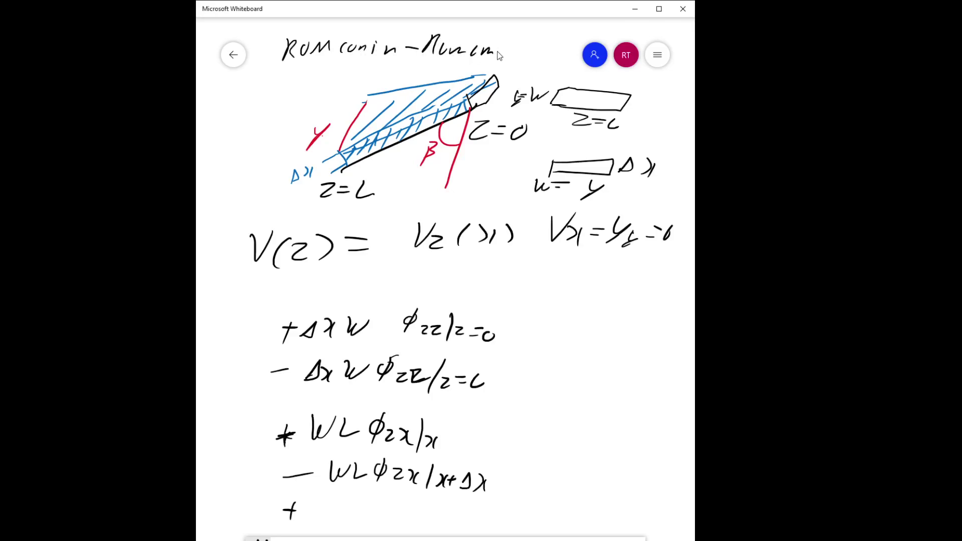
pyautogui.moveTo(288, 79)
pyautogui.mouseDown()
pyautogui.moveTo(284, 100)
pyautogui.moveTo(304, 95)
pyautogui.mouseUp()
pyautogui.moveTo(314, 94)
pyautogui.mouseDown()
pyautogui.moveTo(375, 72)
pyautogui.moveTo(385, 81)
pyautogui.moveTo(423, 75)
pyautogui.mouseUp()
pyautogui.moveTo(439, 65)
pyautogui.mouseDown()
pyautogui.moveTo(434, 77)
pyautogui.moveTo(452, 64)
pyautogui.mouseUp()
pyautogui.moveTo(456, 67)
pyautogui.mouseDown()
pyautogui.moveTo(509, 73)
pyautogui.moveTo(527, 62)
pyautogui.mouseUp()
pyautogui.click(516, 73)
# - Begin a third line with the term + ys
pyautogui.moveTo(286, 103); pyautogui.dragTo(284, 115)
pyautogui.moveTo(280, 111); pyautogui.dragTo(296, 115)
pyautogui.moveTo(323, 101); pyautogui.dragTo(315, 108)
pyautogui.click(329, 104)
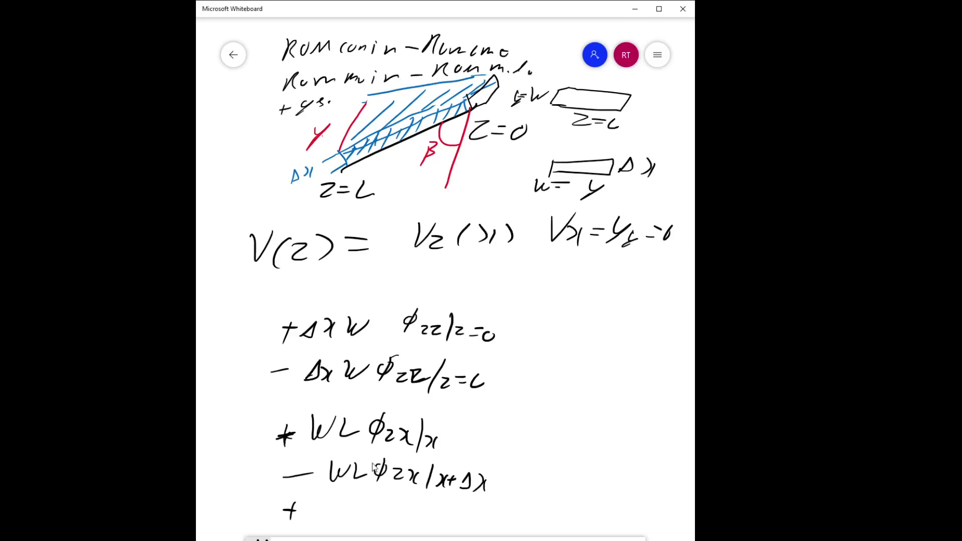